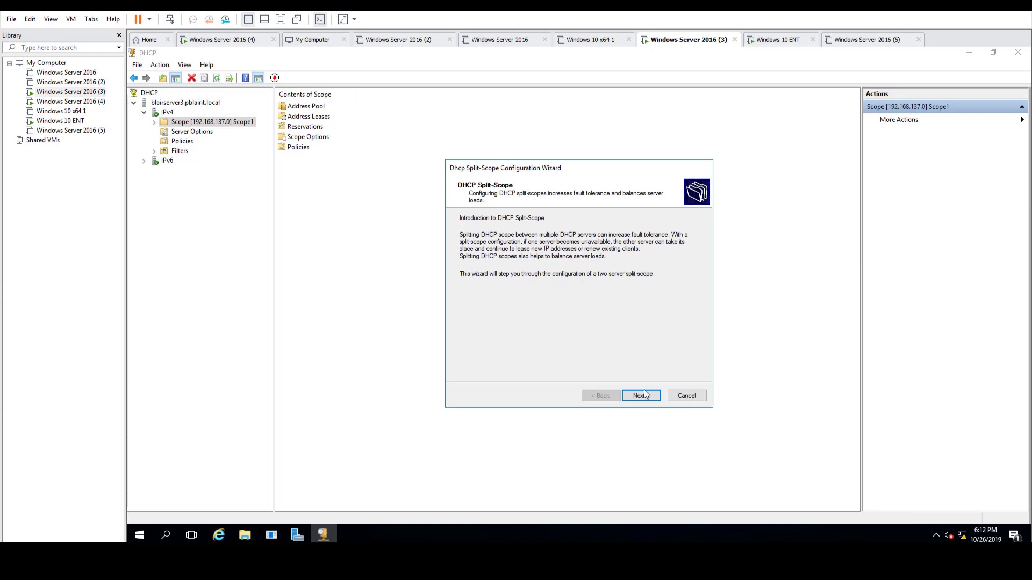
Choose the authorized server blairserver4.pblairit.local as the additional DHCP server for the split-scope and continue to the split percentage.
click(643, 396)
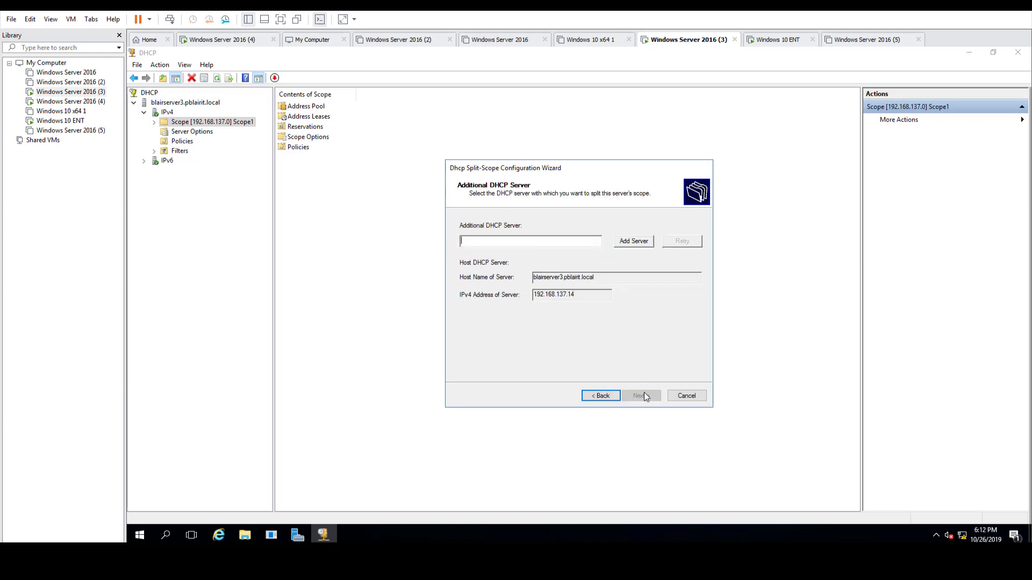
click(620, 243)
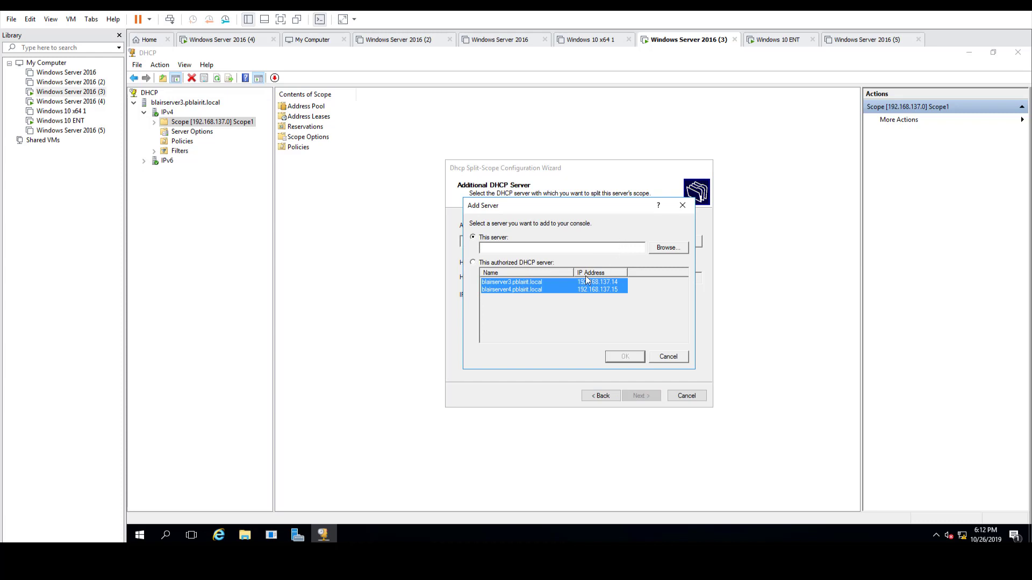
click(472, 264)
click(490, 289)
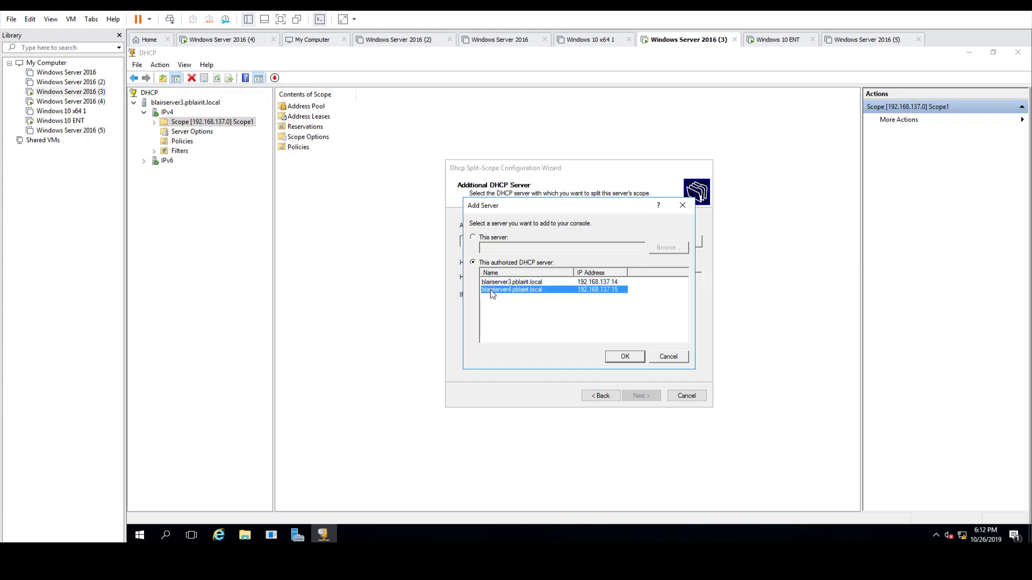
click(627, 356)
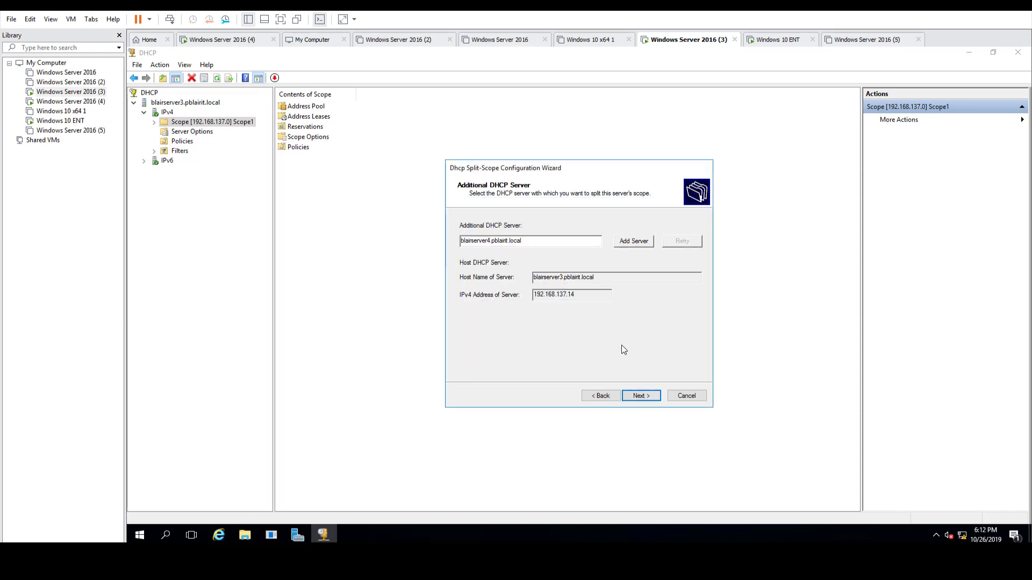
click(640, 396)
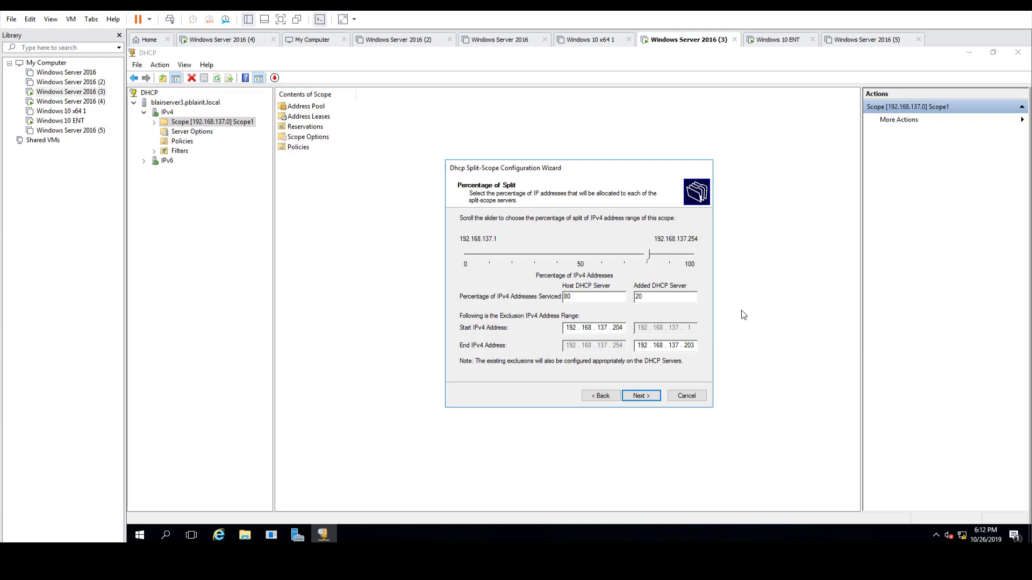
Accept the 80/20 address split and set the added DHCP server's offer delay to 1000 milliseconds.
click(645, 396)
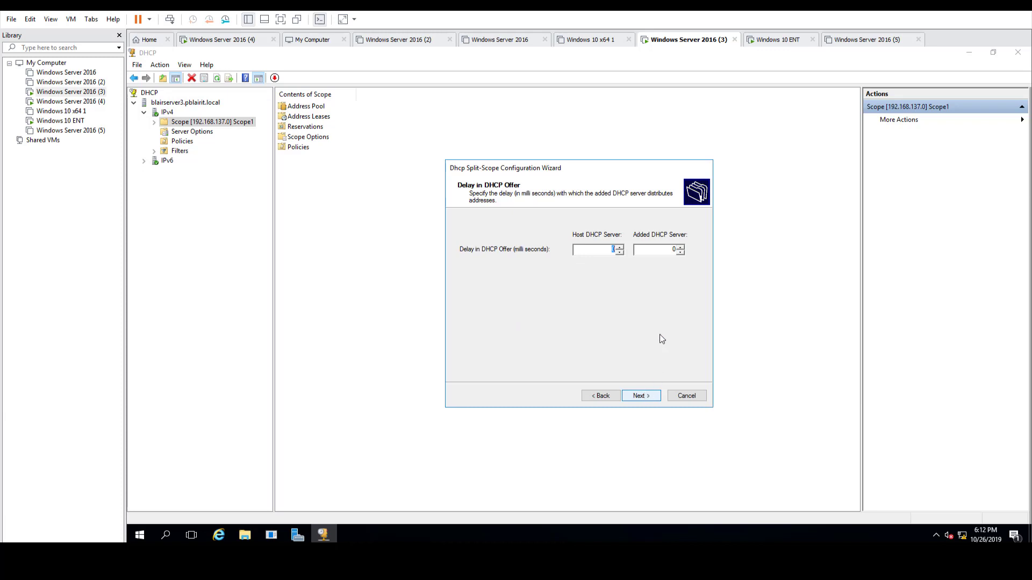
click(667, 250)
click(638, 397)
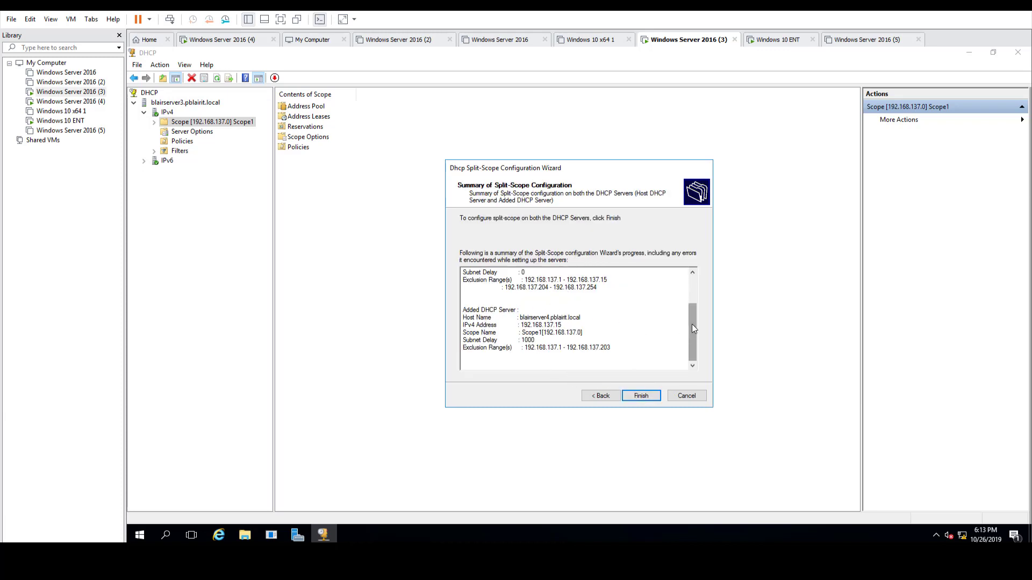
Review the split-scope summary for both servers, then finish the configuration and close the wizard.
drag(693, 327, 691, 297)
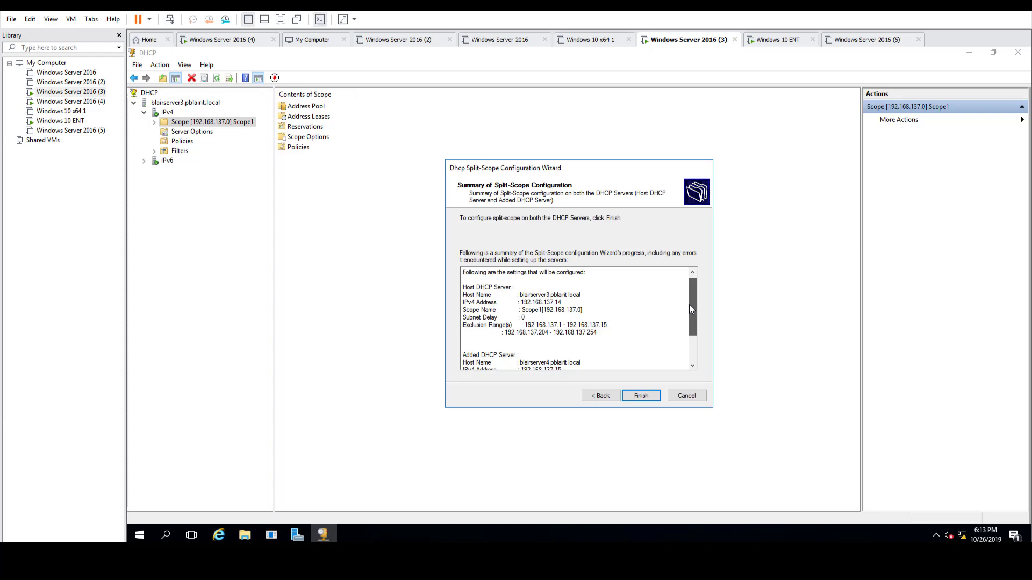
drag(689, 304, 688, 308)
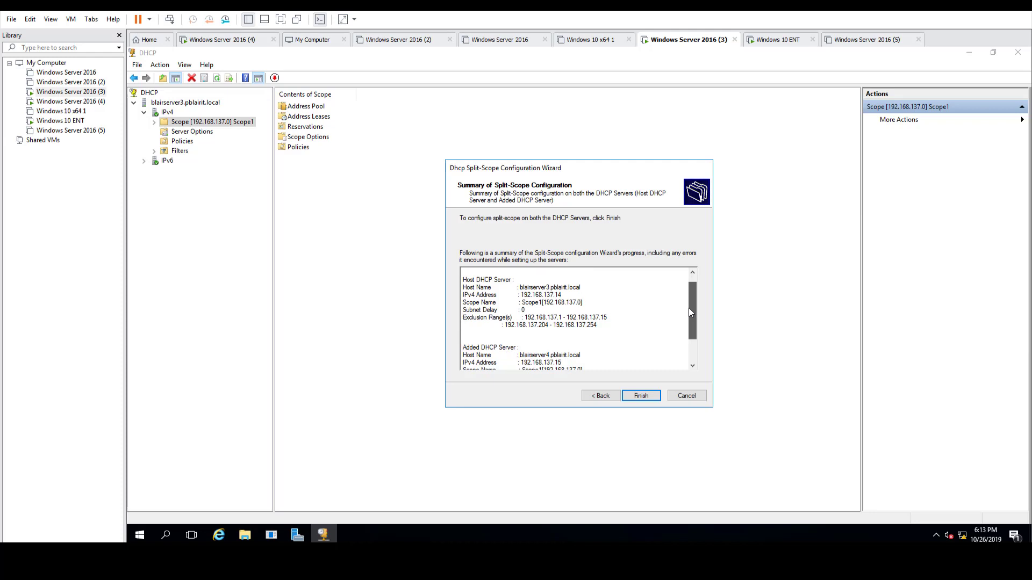
drag(688, 308, 686, 330)
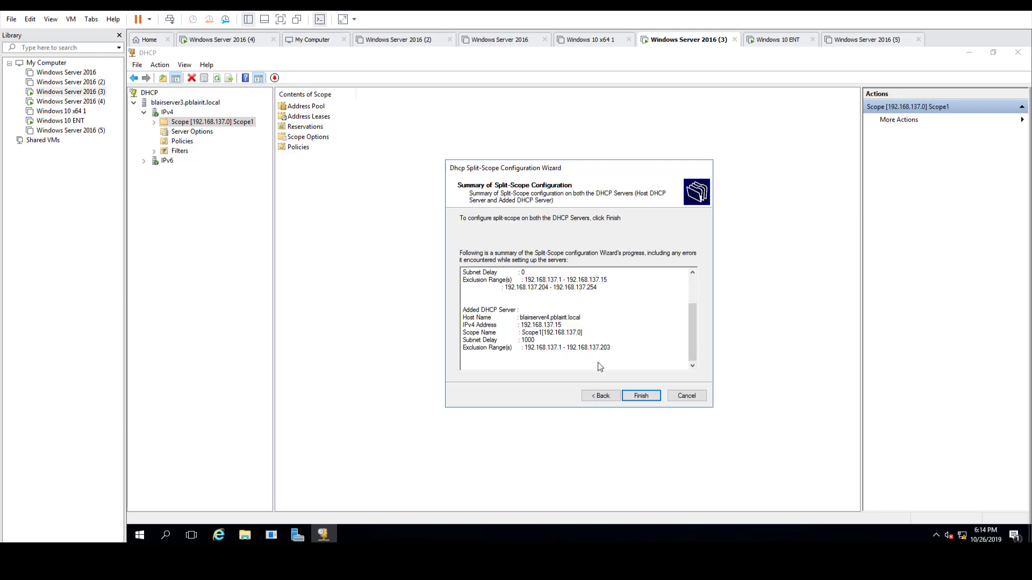
click(640, 398)
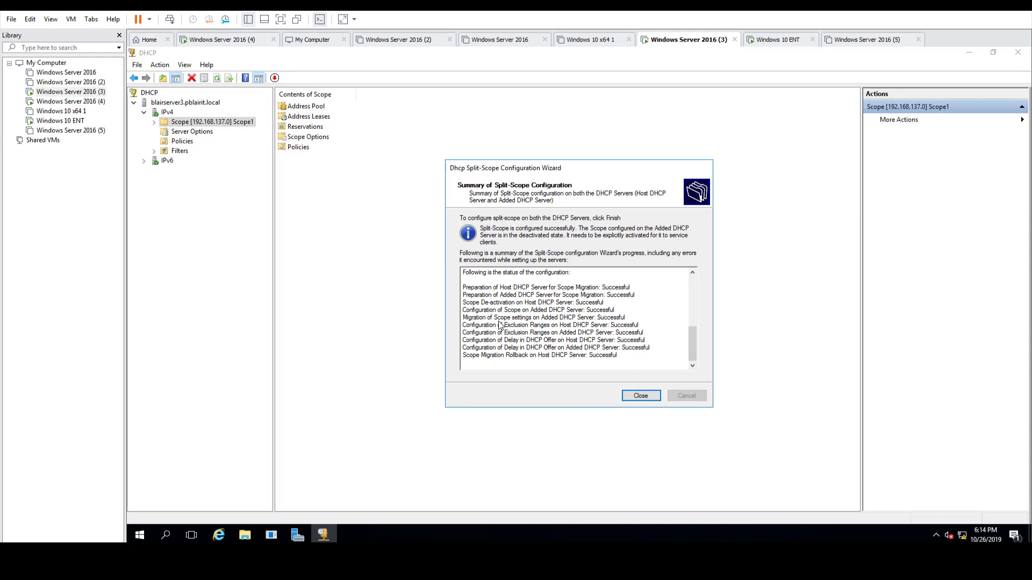
click(643, 396)
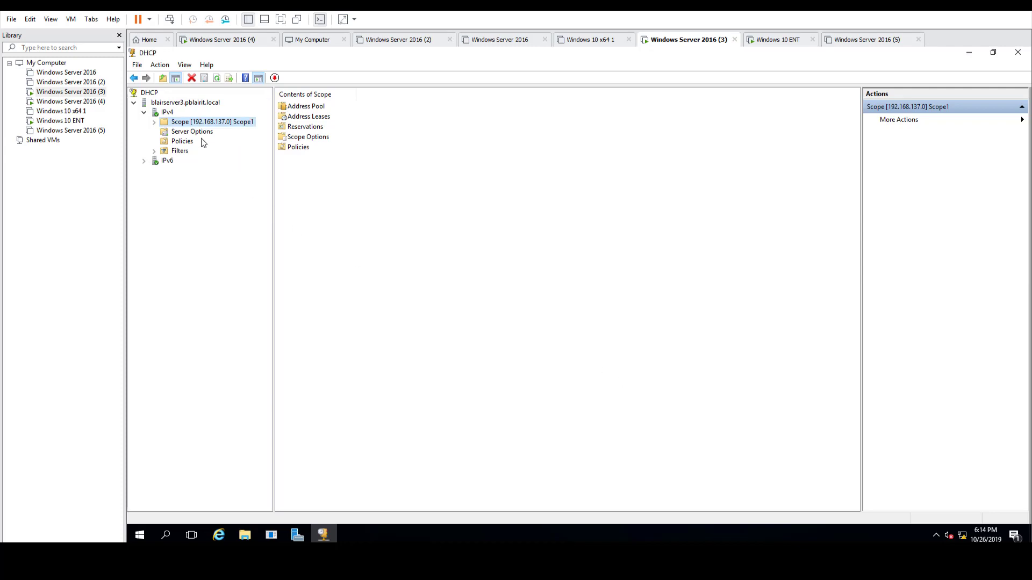
On the Windows Server 2016 (4) machine, refresh IPv4 in the DHCP console, check Scope1's address pool, and minimize the console.
click(227, 43)
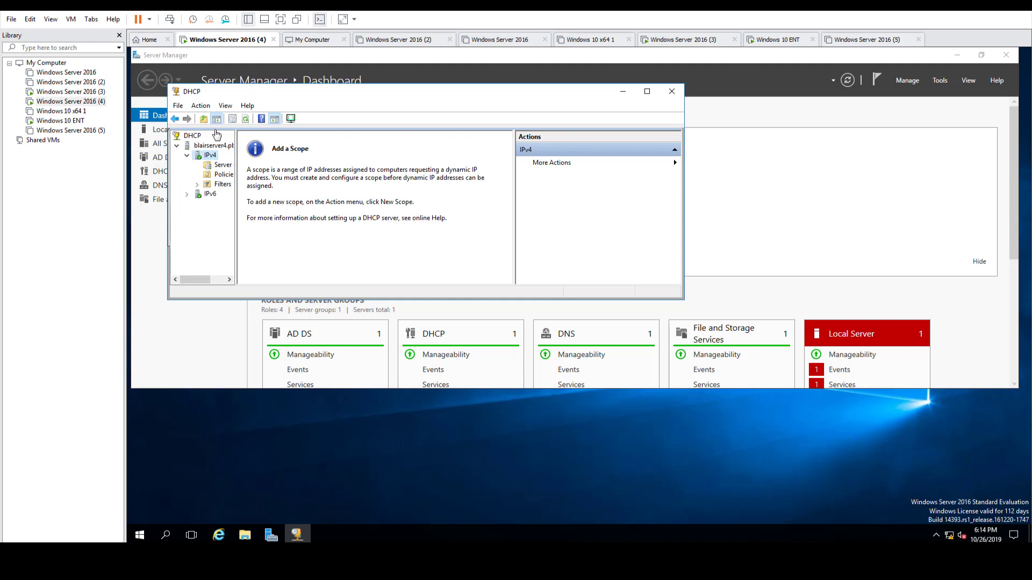
click(245, 118)
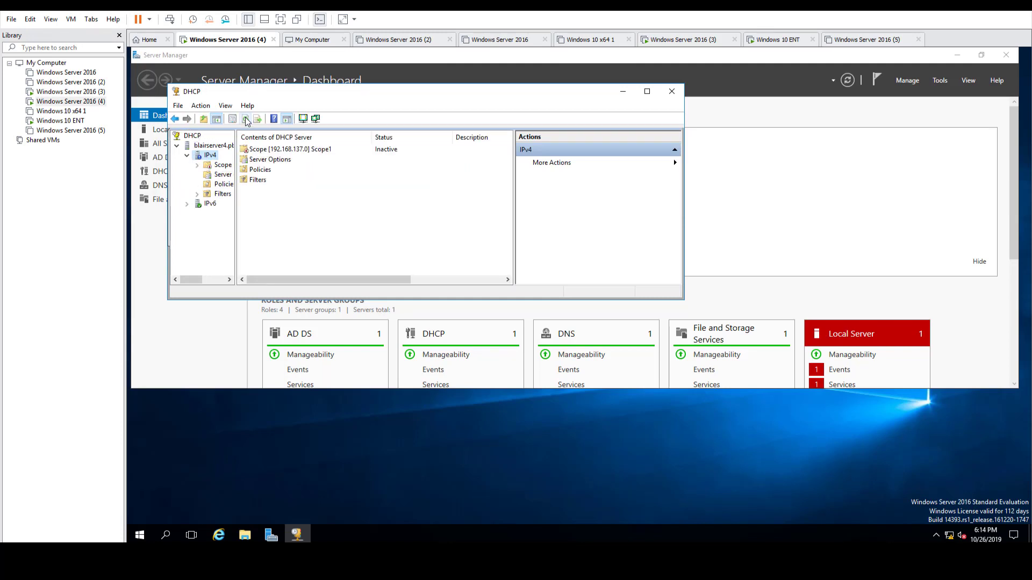
click(198, 166)
click(221, 165)
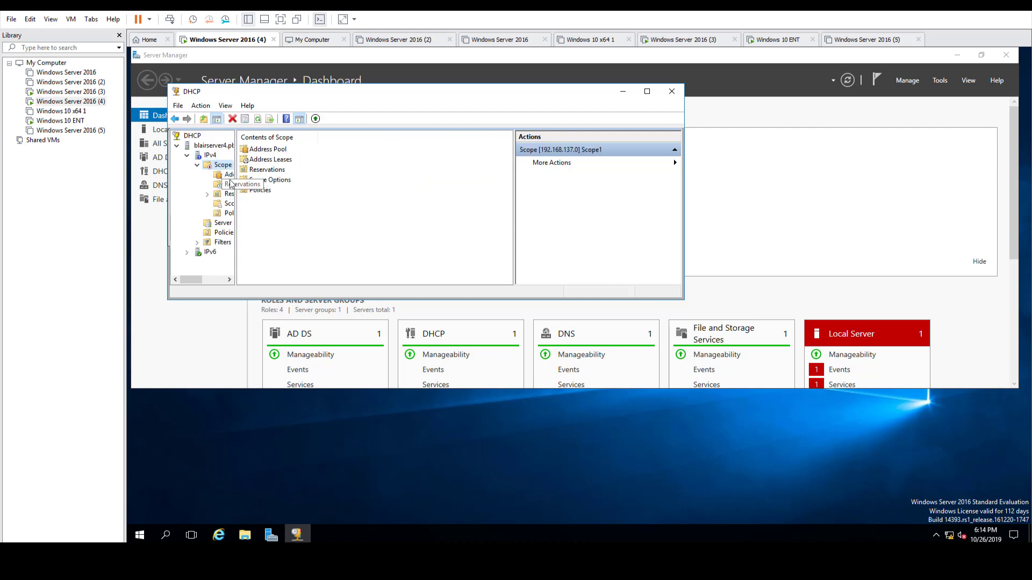
click(227, 175)
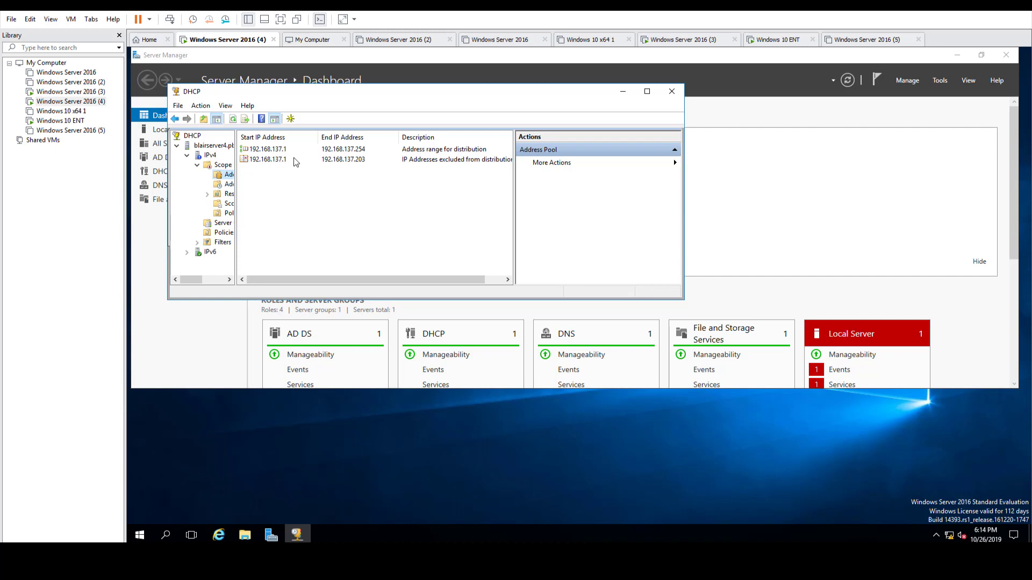
click(624, 92)
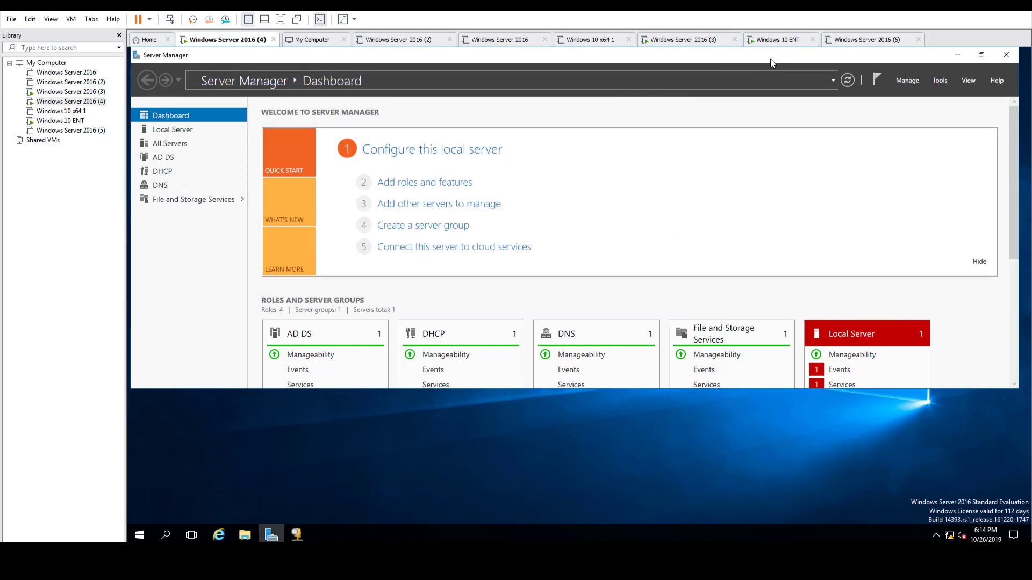
Switch to the Windows 10 ENT machine and sign in by entering the account password.
click(781, 42)
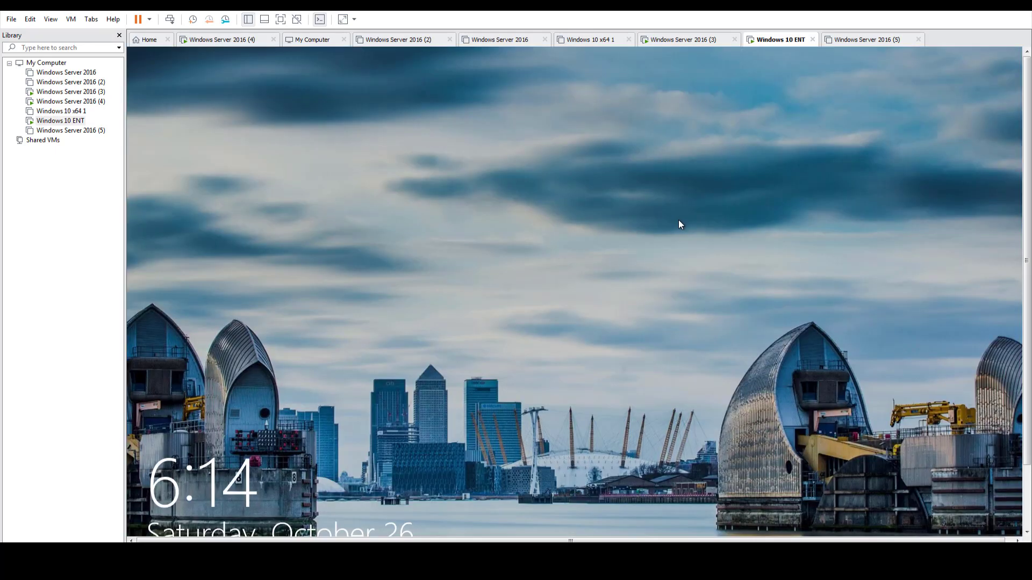
click(614, 222)
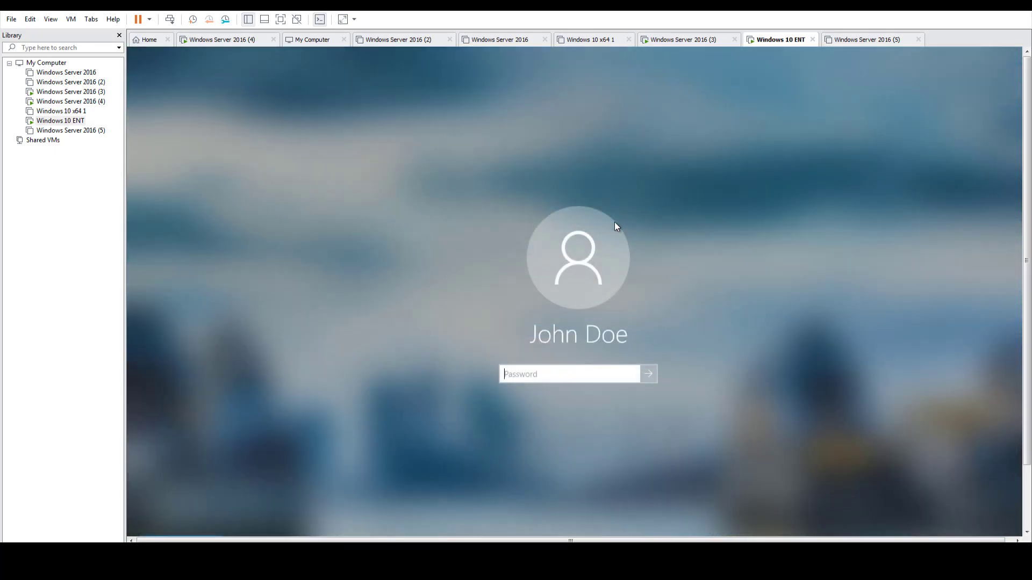
text(********)
key(Return)
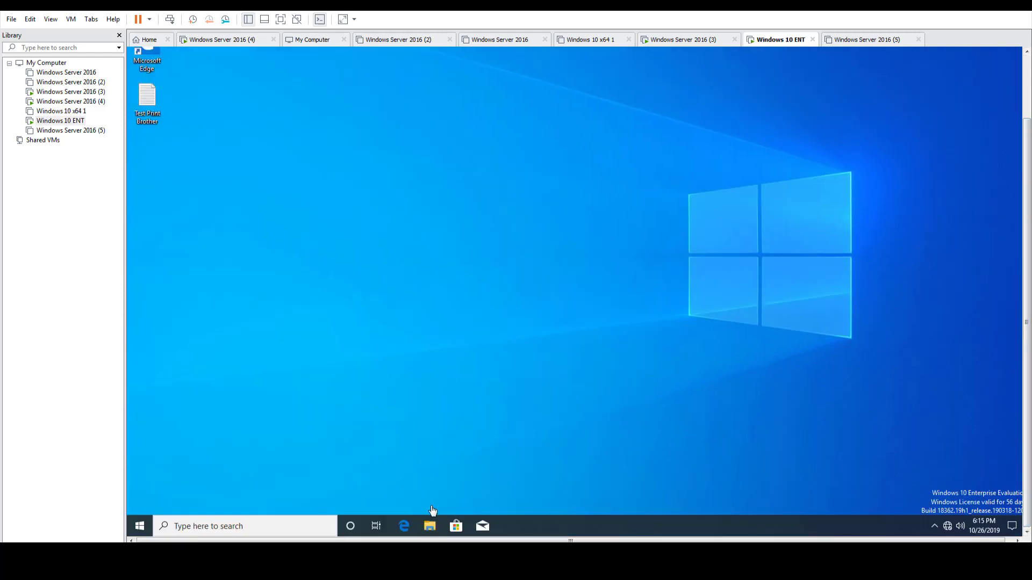
Open a Command Prompt on the Windows 10 client and bring the whole window into view.
click(287, 527)
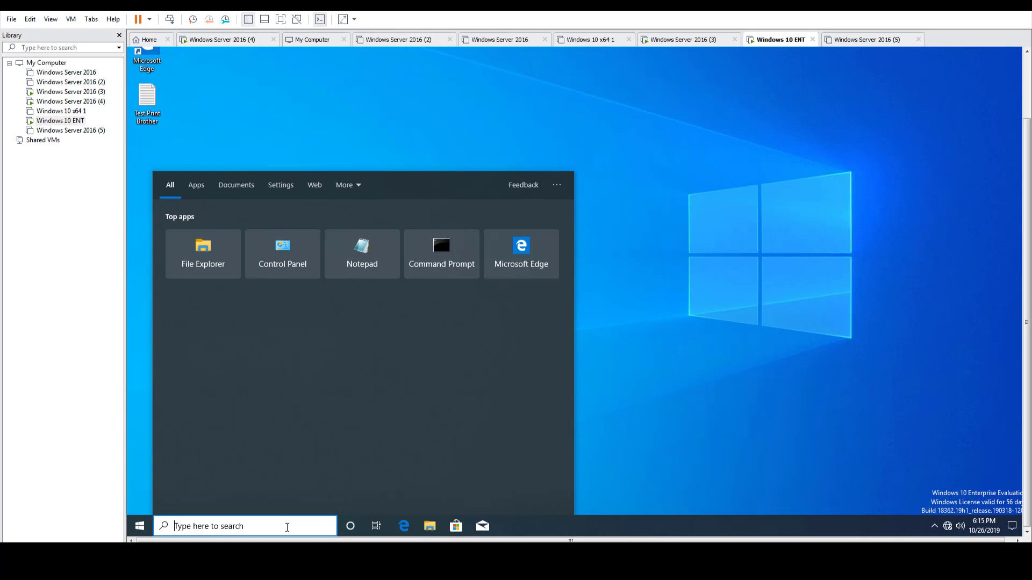
click(438, 260)
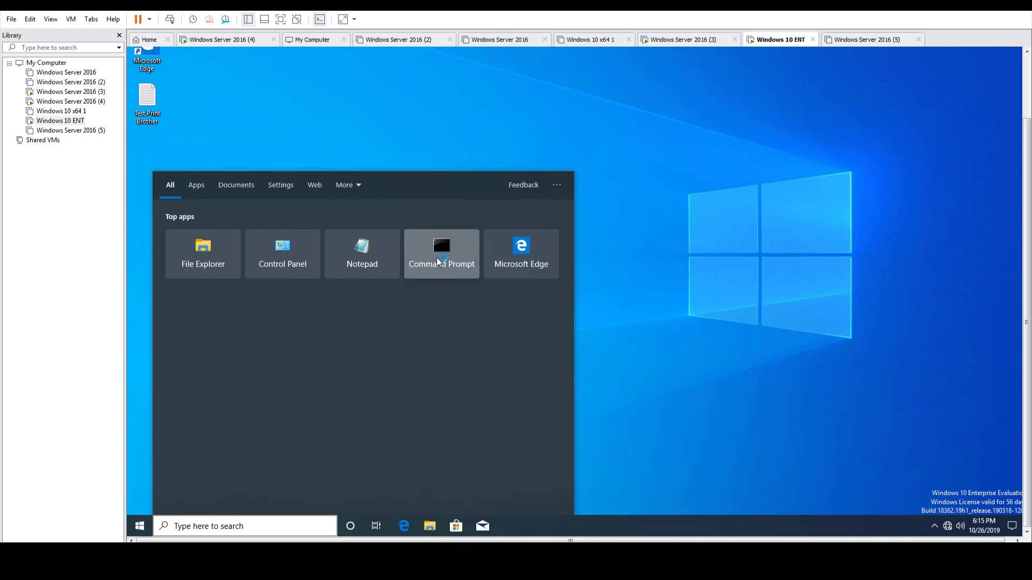
right_click(436, 258)
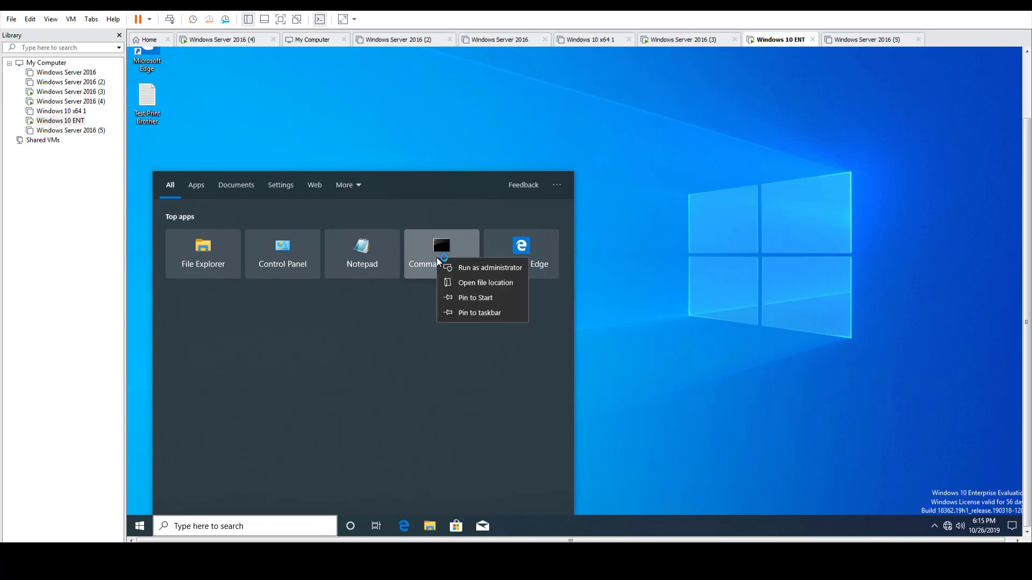
click(405, 312)
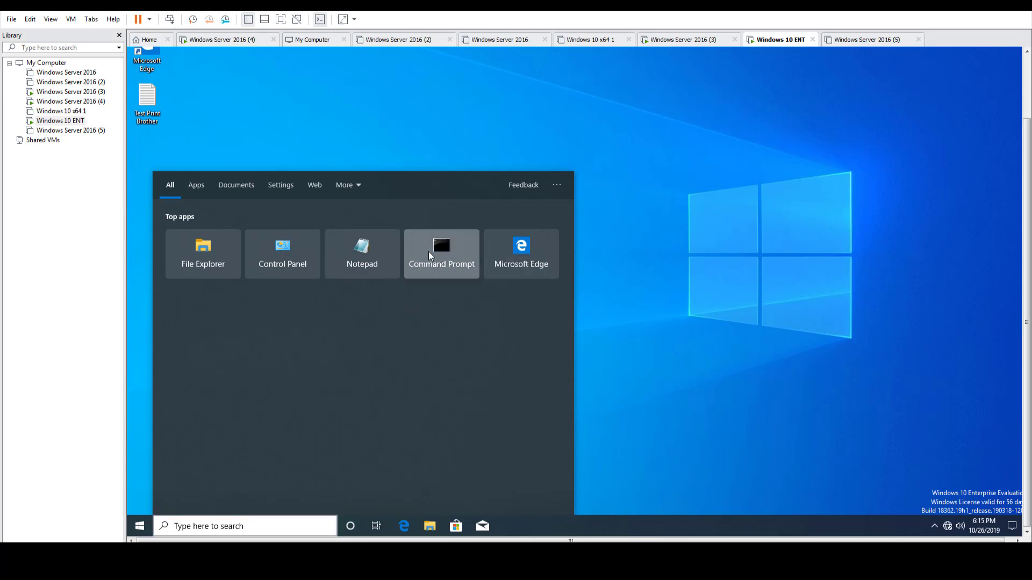
click(428, 254)
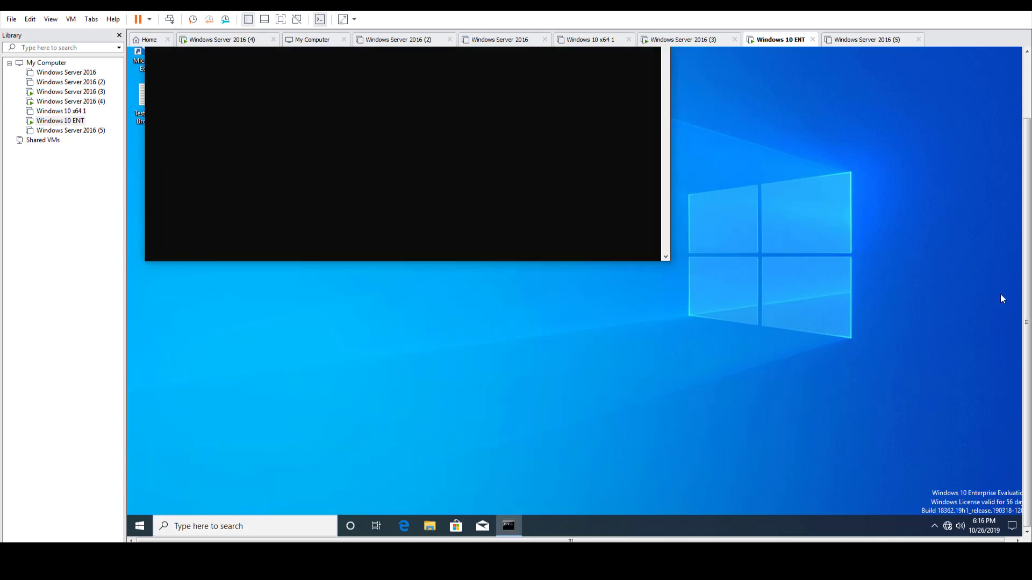
drag(1024, 307, 1024, 241)
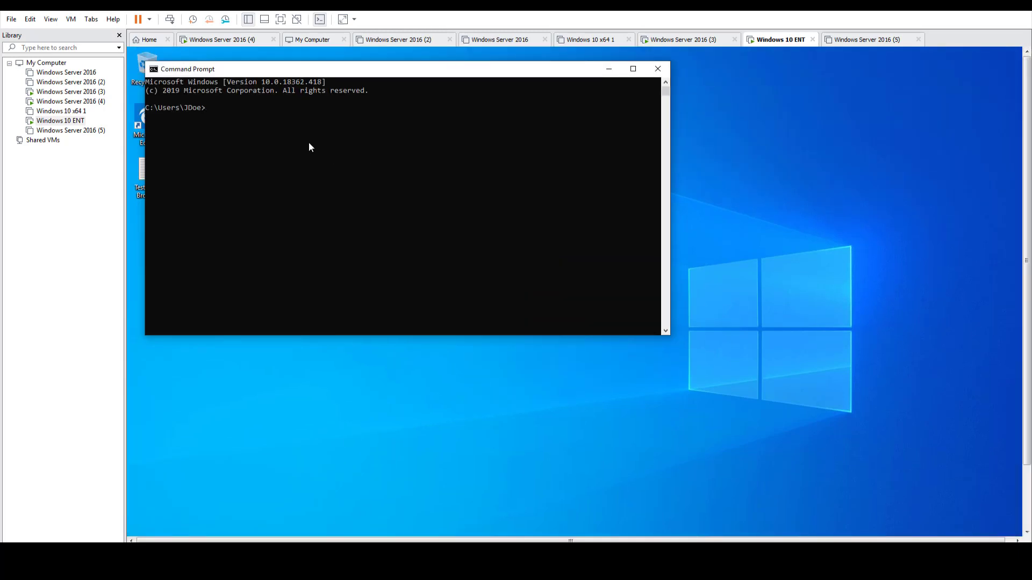
Run ipconfig /all and examine the DHCP details of the Ethernet0 adapter.
text(Ipd)
key(BackSpace)
text(config /all)
key(Return)
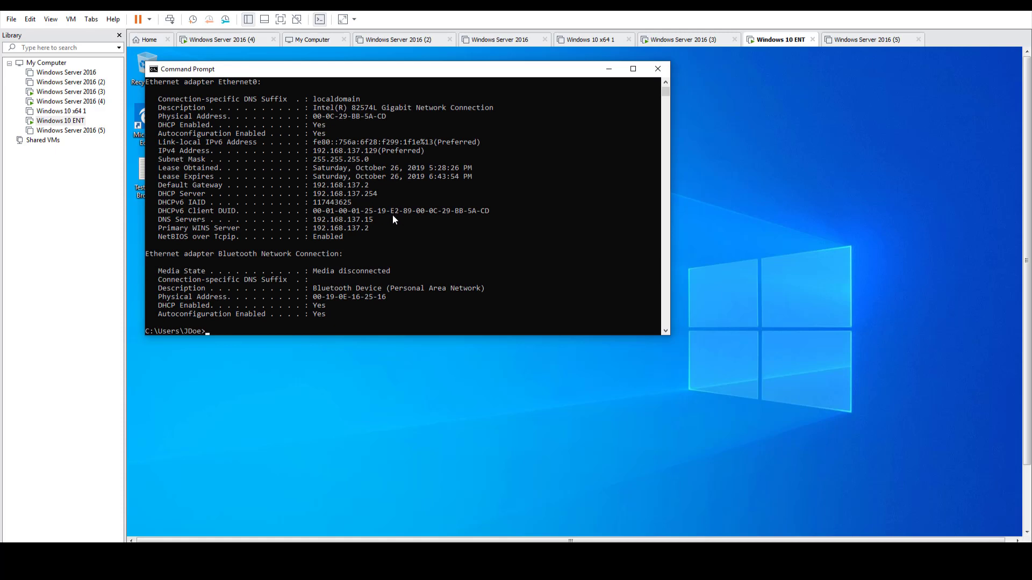
scroll(377, 218, up, 2)
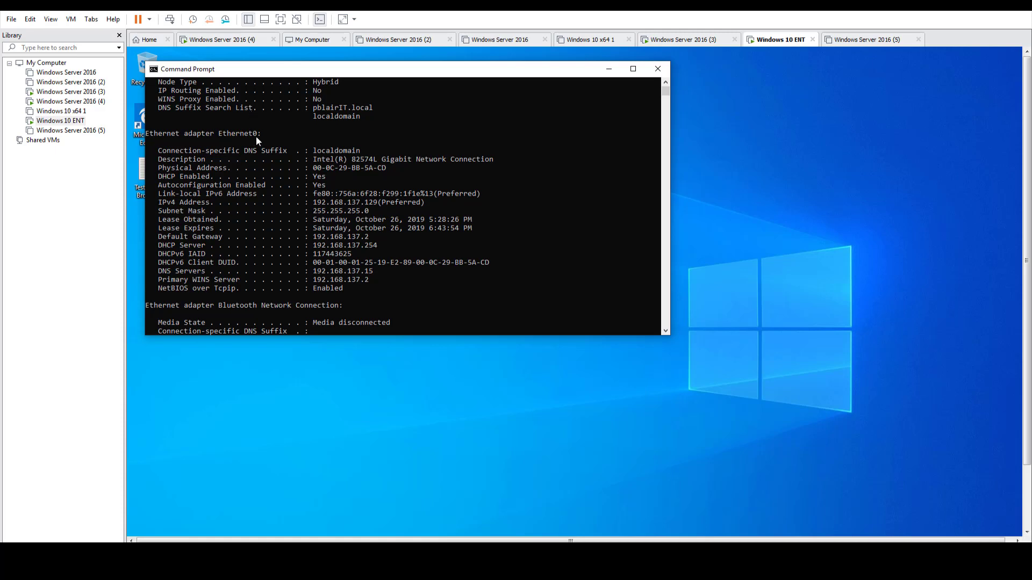
On the Windows Server 2016 (3) machine, expand Scope1, show its address pool and refresh the list of exclusions.
click(678, 42)
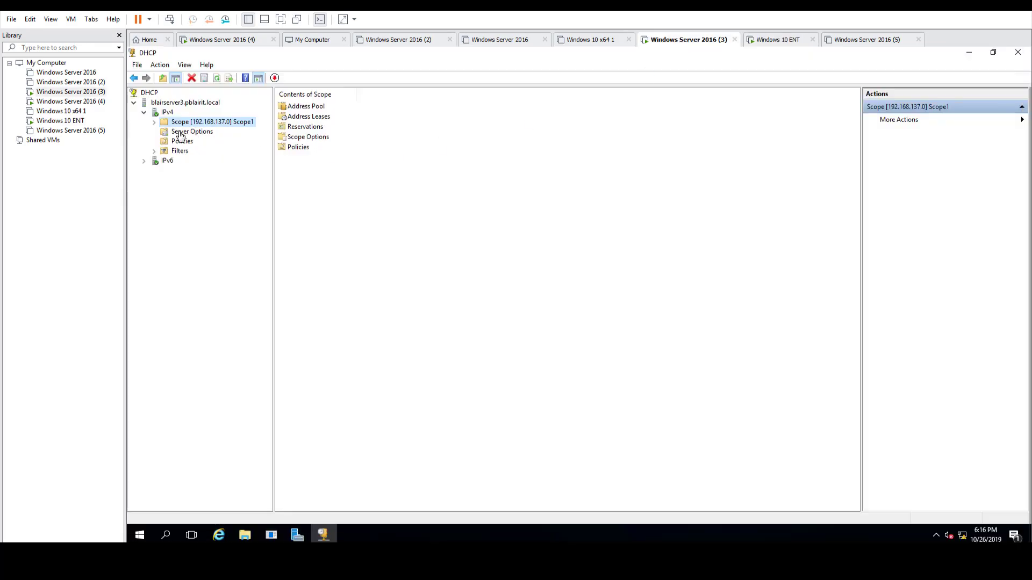
click(155, 122)
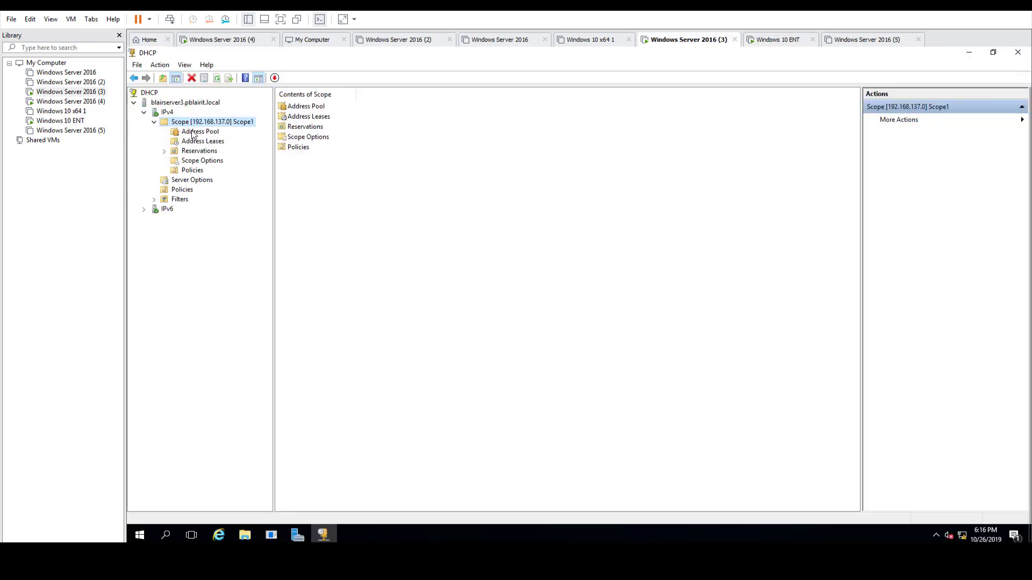
click(195, 132)
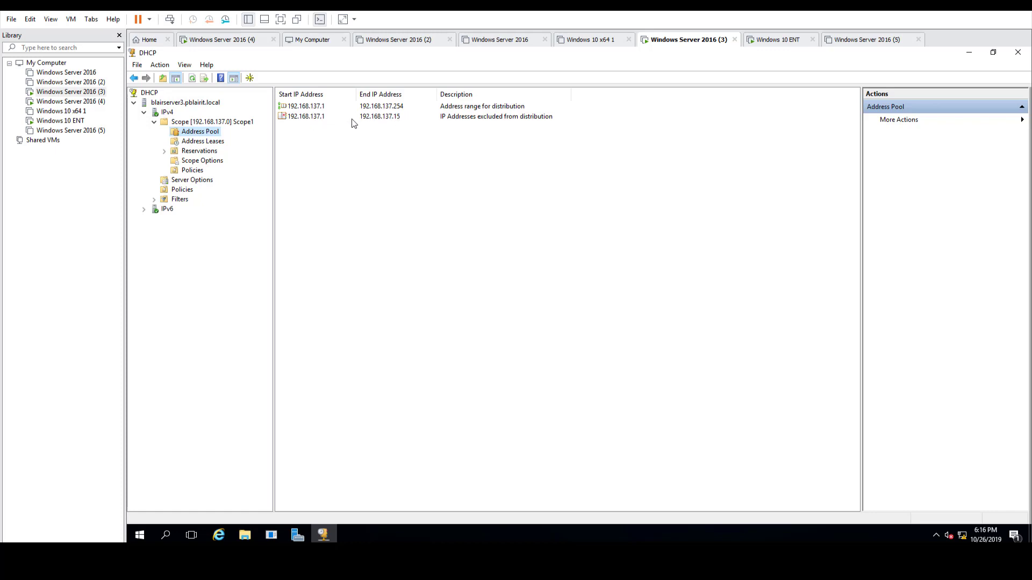
click(195, 78)
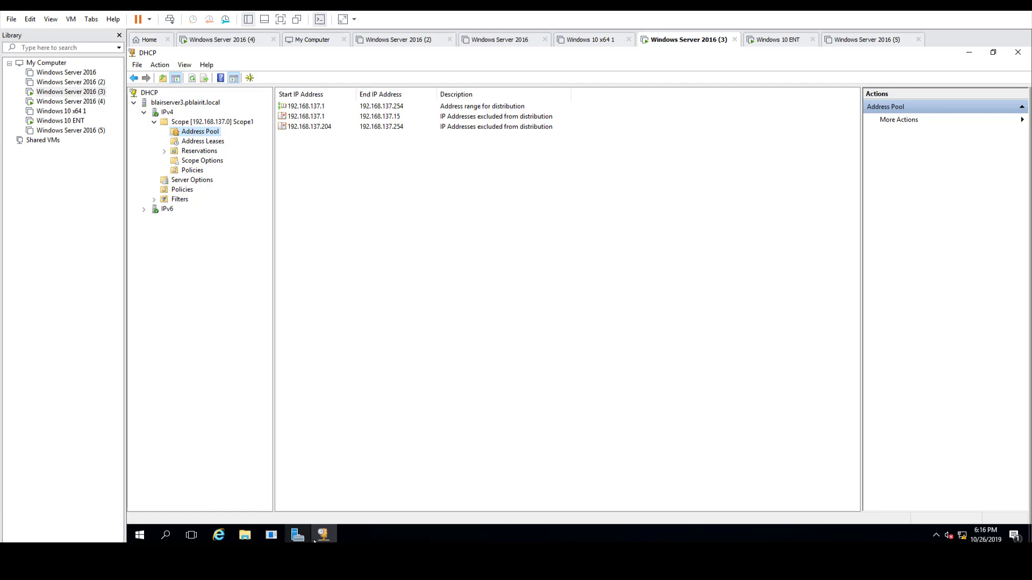
mouse_move(299, 538)
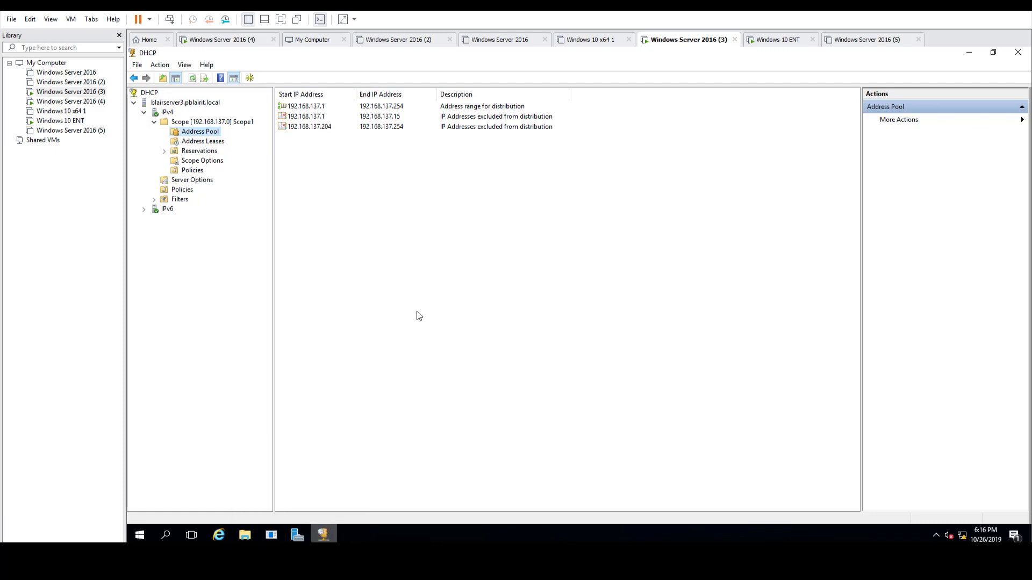
Recheck the DHCP server address in the Windows 10 ENT client's ipconfig output, then switch to the Windows Server 2016 (4) machine.
click(767, 41)
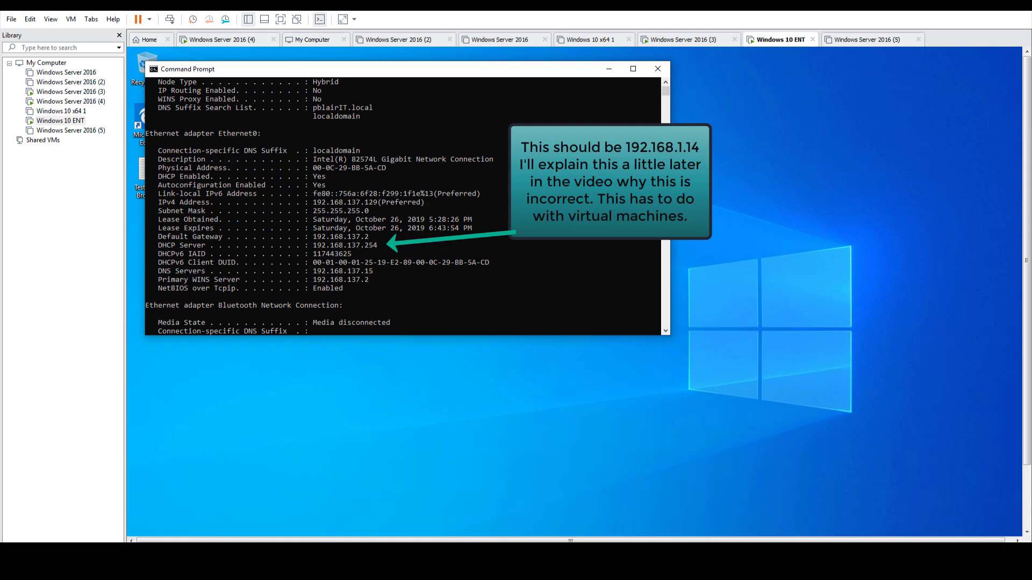
click(222, 39)
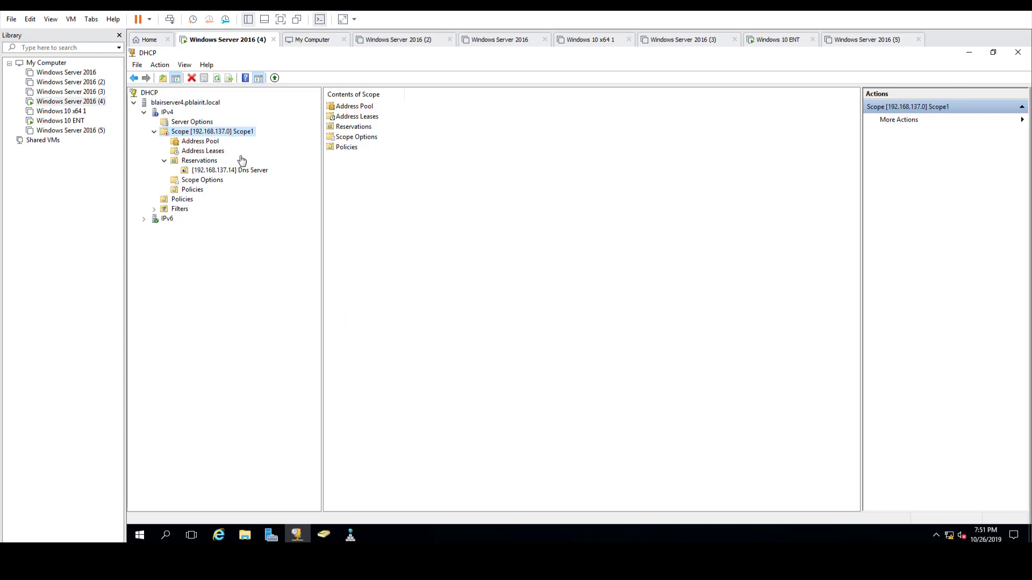
Activate Scope1 on the Windows Server 2016 (4) machine and deactivate it again, accepting that clients stop obtaining IP addresses.
right_click(209, 134)
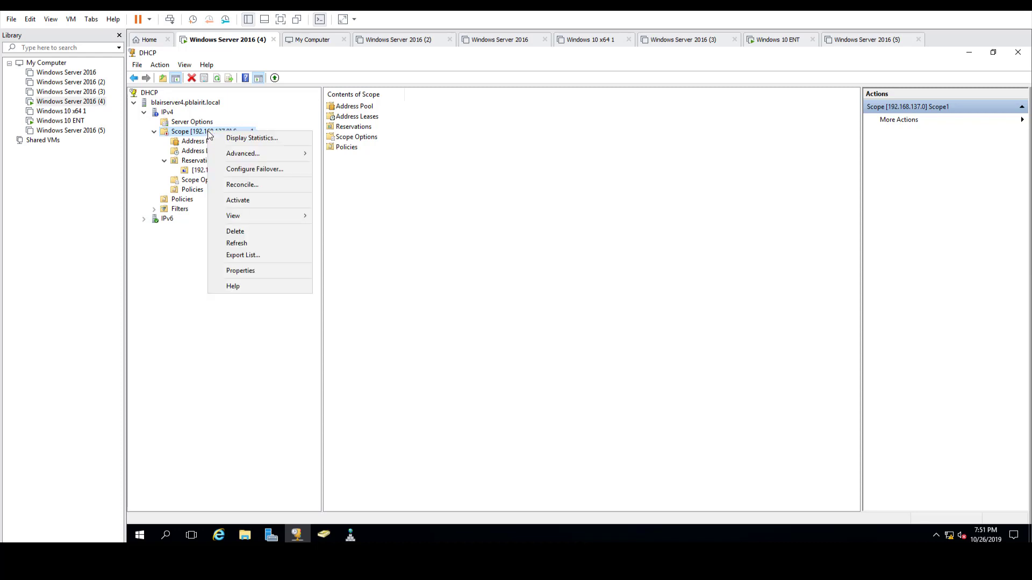
click(240, 203)
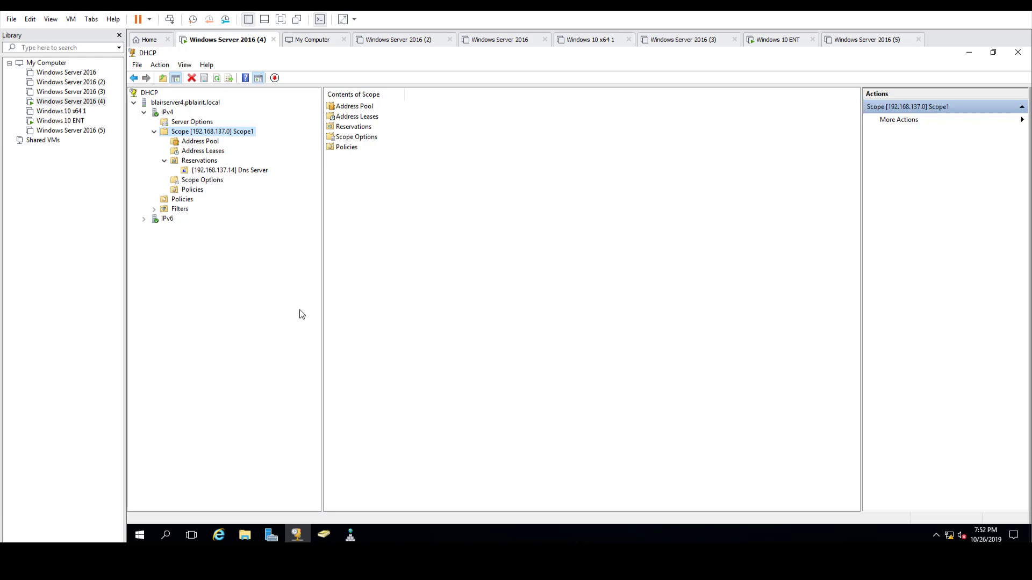
right_click(183, 133)
click(216, 202)
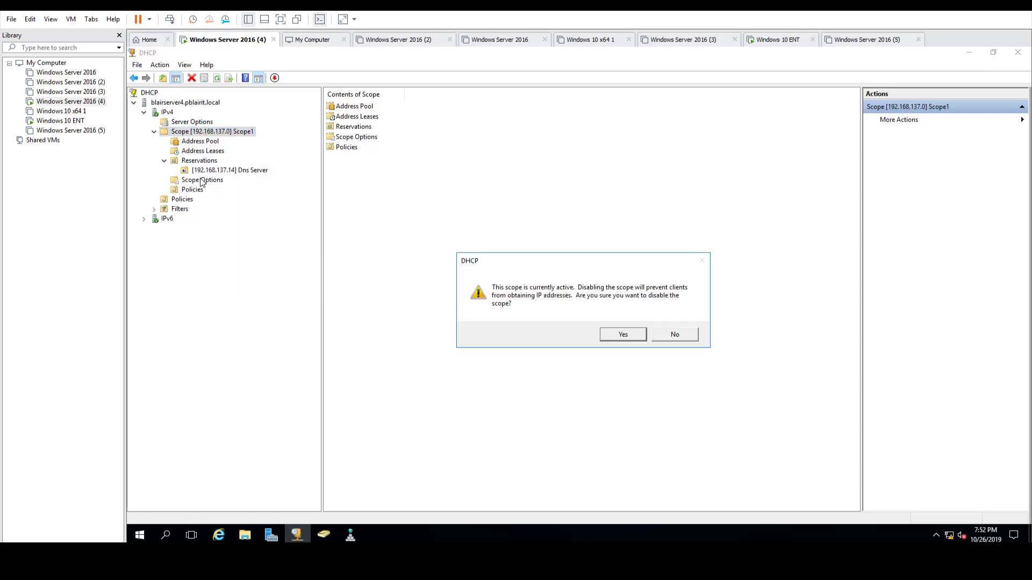
click(613, 334)
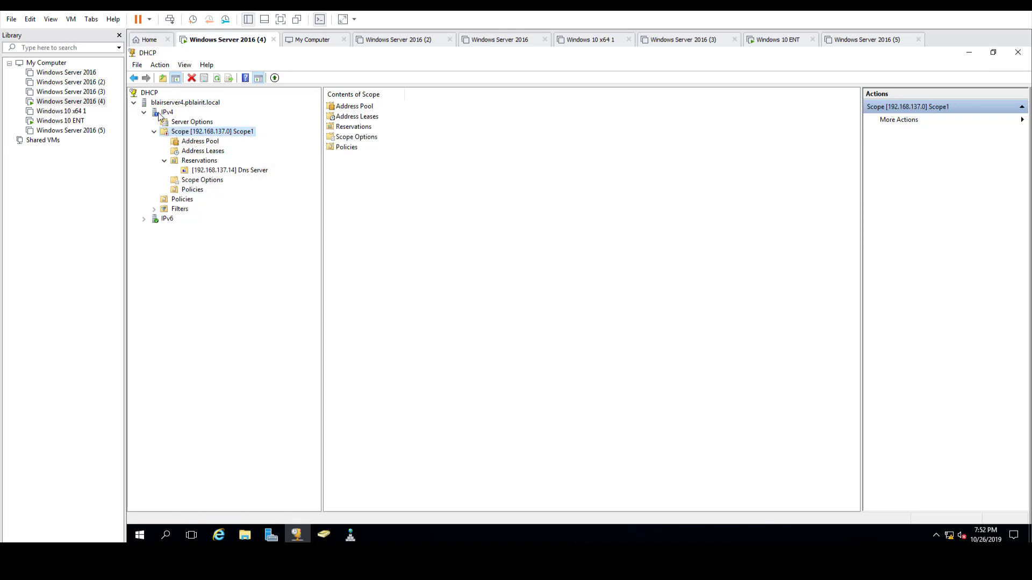
Activate the 192.168.137.0 scope in the DHCP console of the Windows Server 2016 (4) machine.
right_click(185, 135)
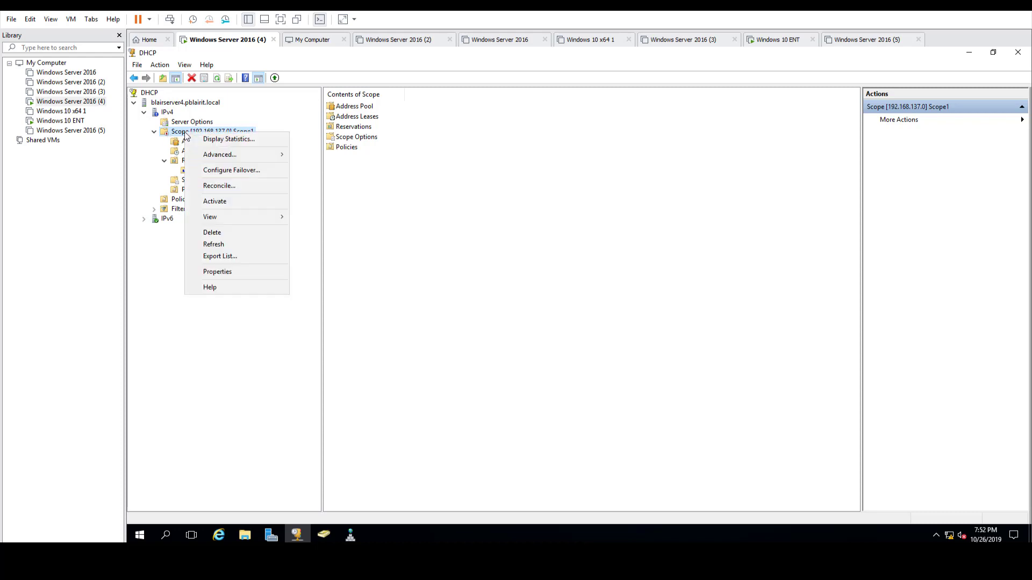
click(220, 202)
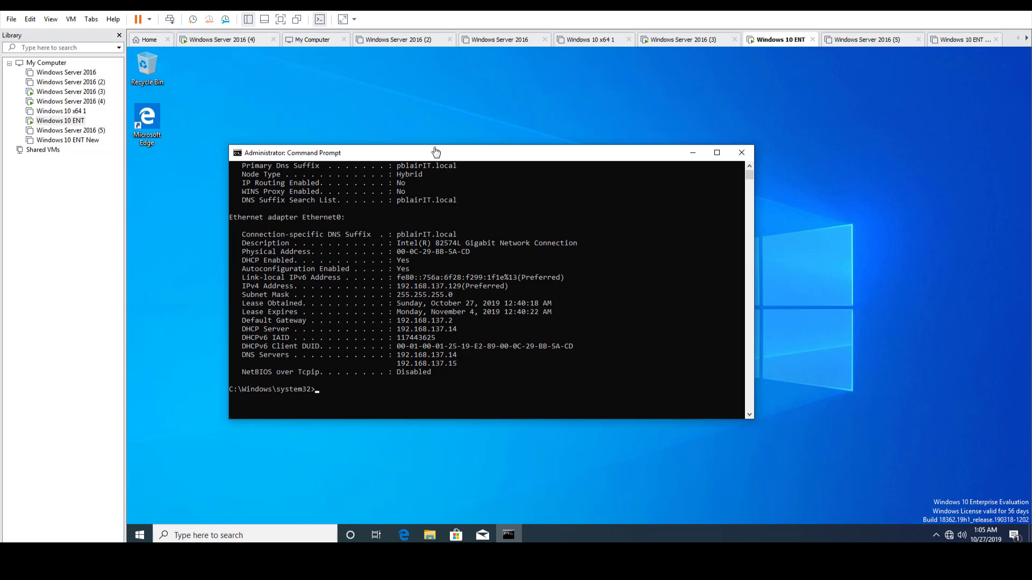
Power off the Windows Server 2016 (3) virtual machine and bring up the Windows Server 2016 (4) machine's screen.
click(675, 40)
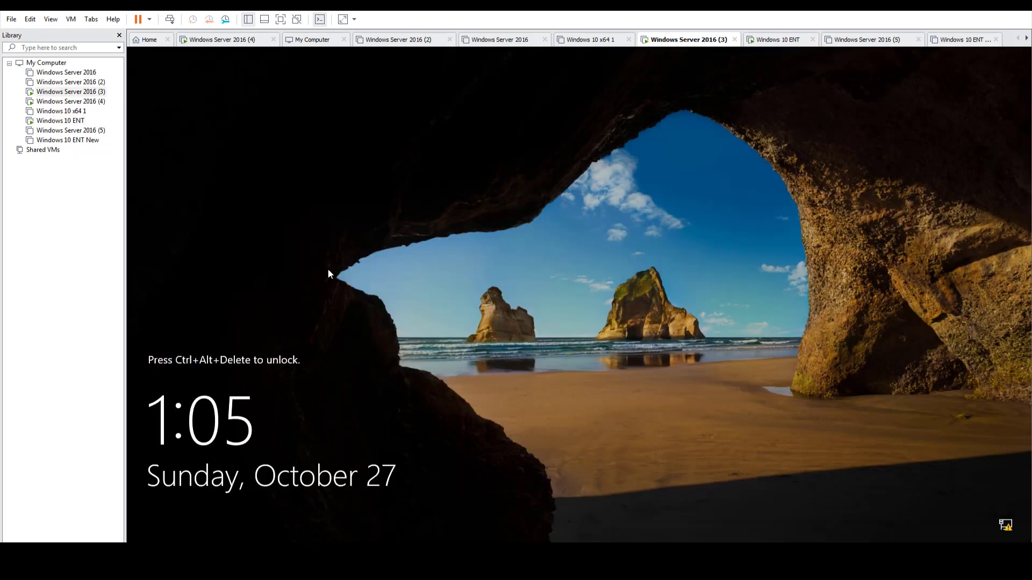
click(86, 94)
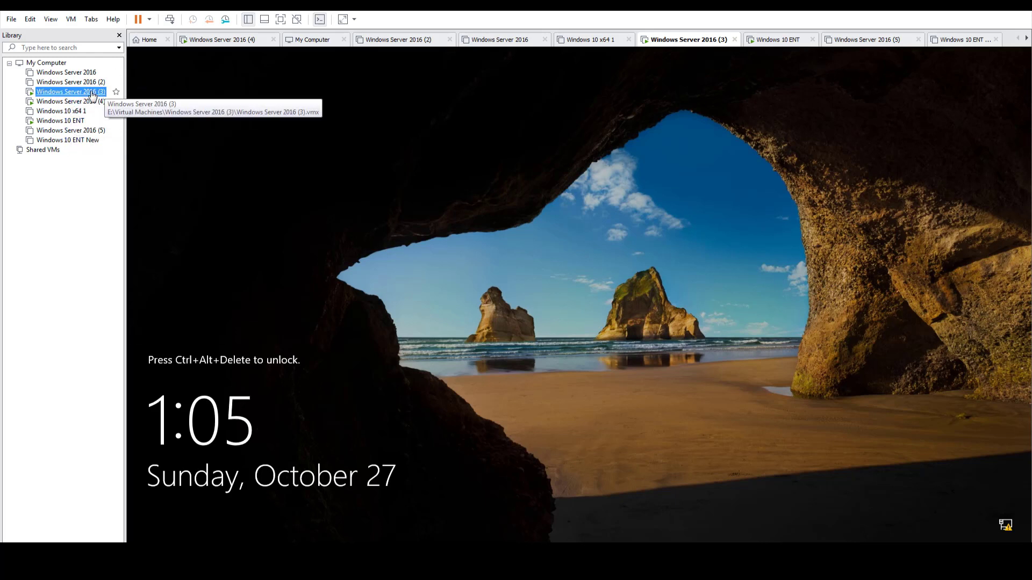
right_click(90, 94)
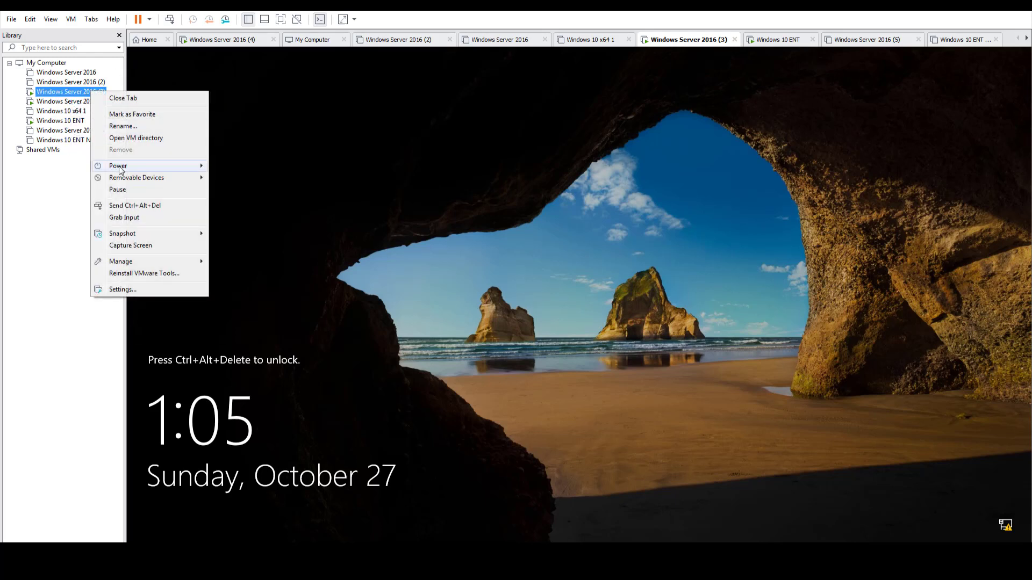
mouse_move(120, 167)
click(240, 202)
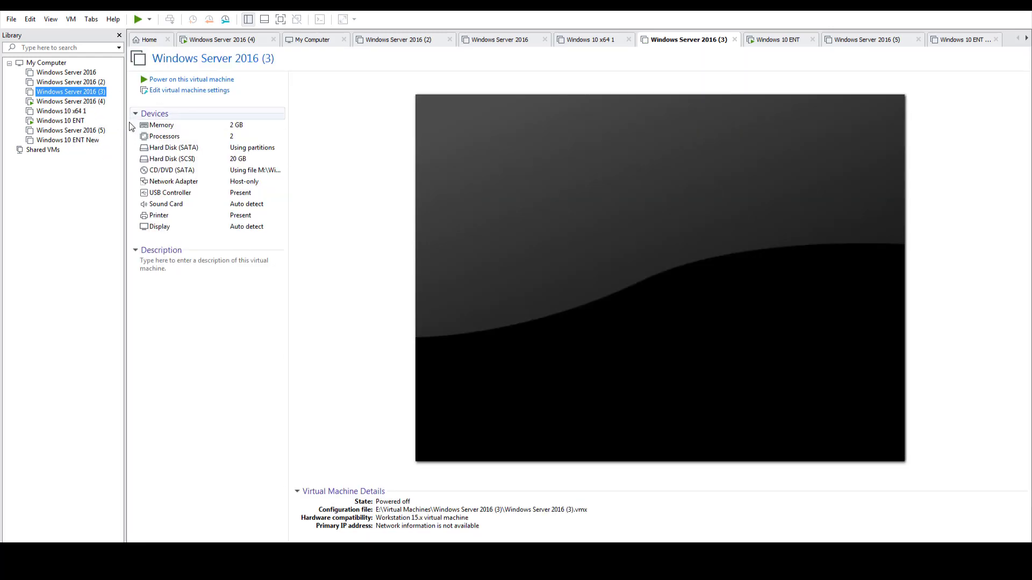
click(80, 101)
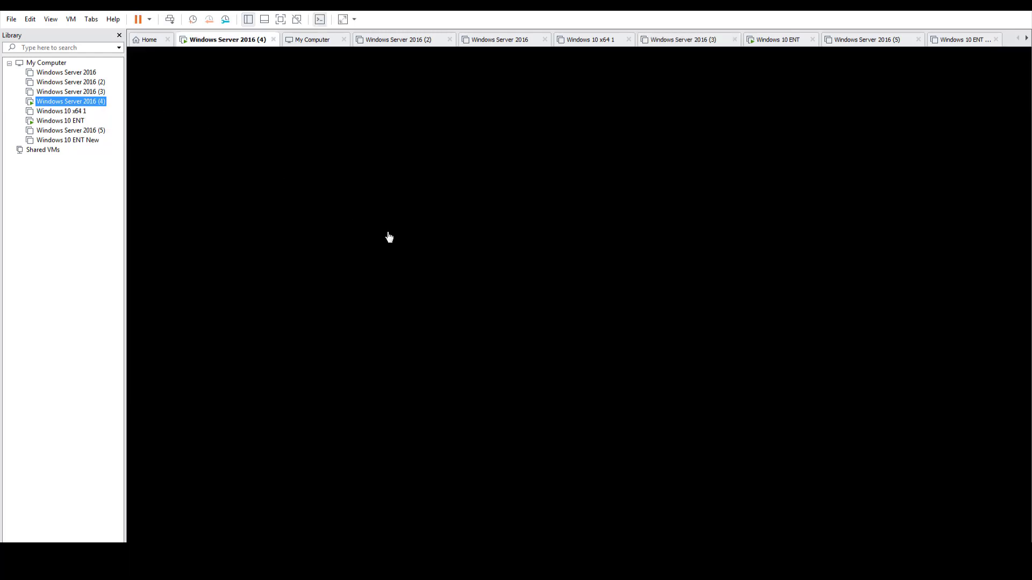
click(547, 281)
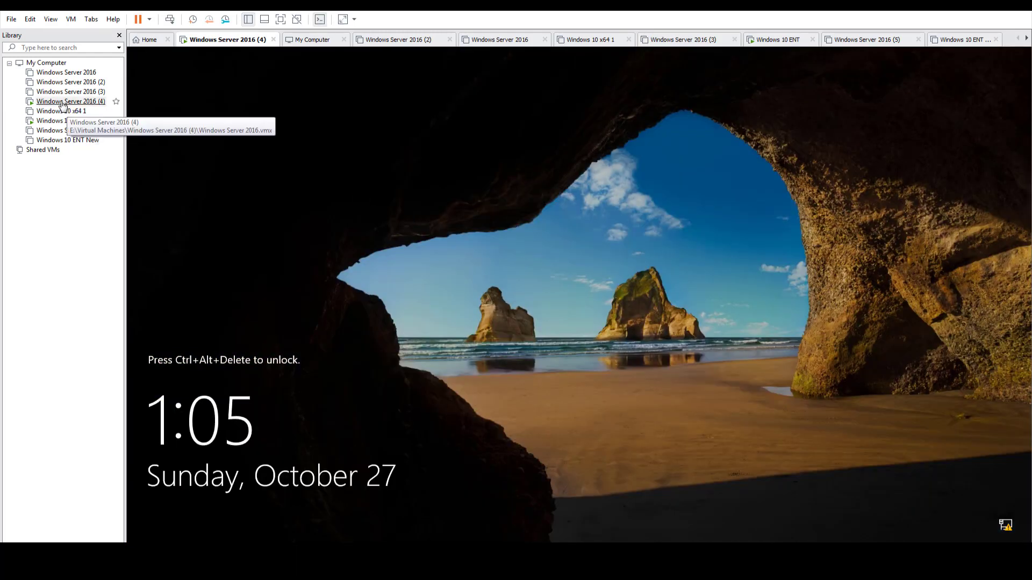
Release the Windows 10 ENT client's current IP lease by running ipconfig /release in its Command Prompt.
click(54, 121)
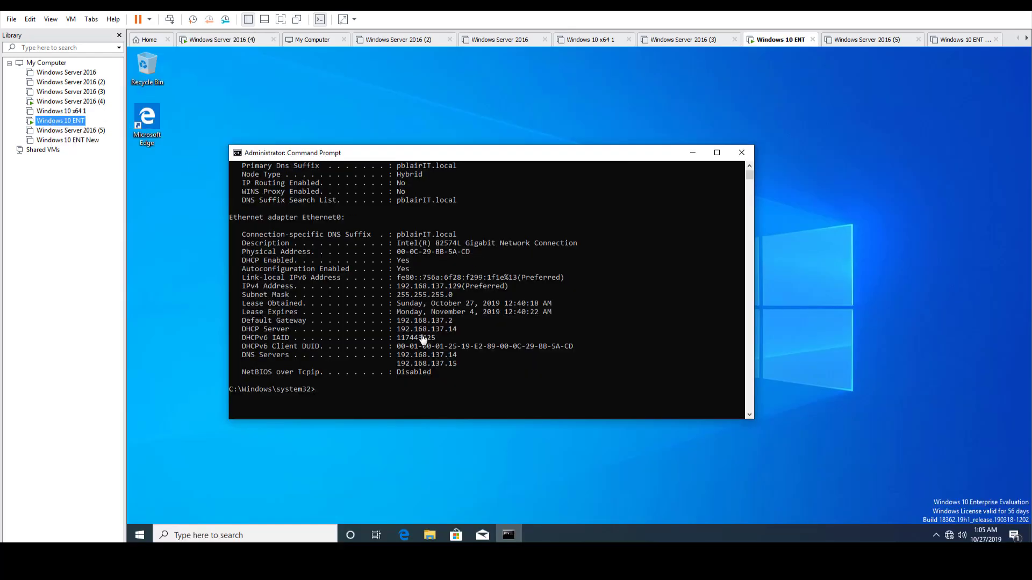
click(324, 390)
text(reles)
key(BackSpace)
text(ase)
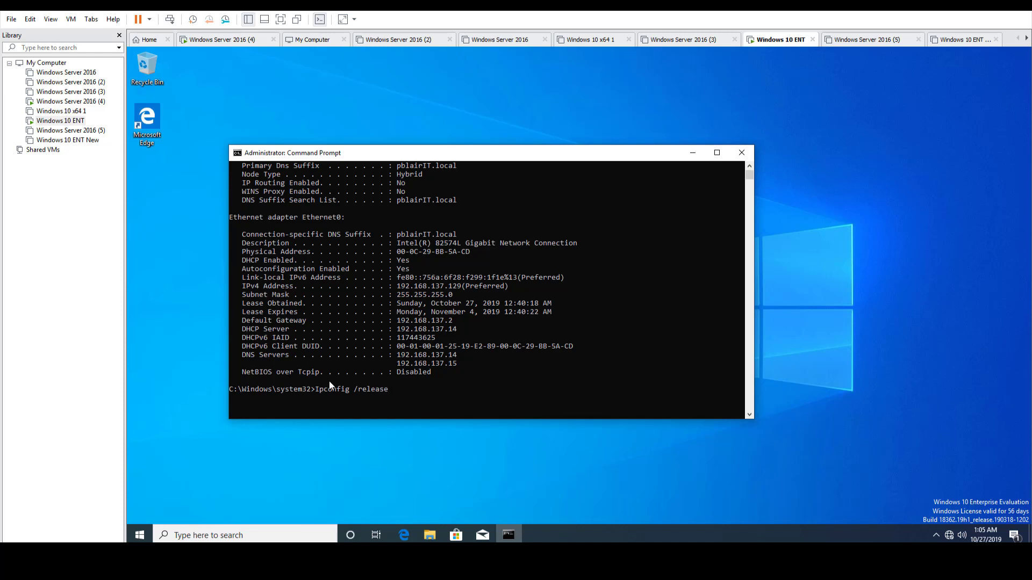
key(Return)
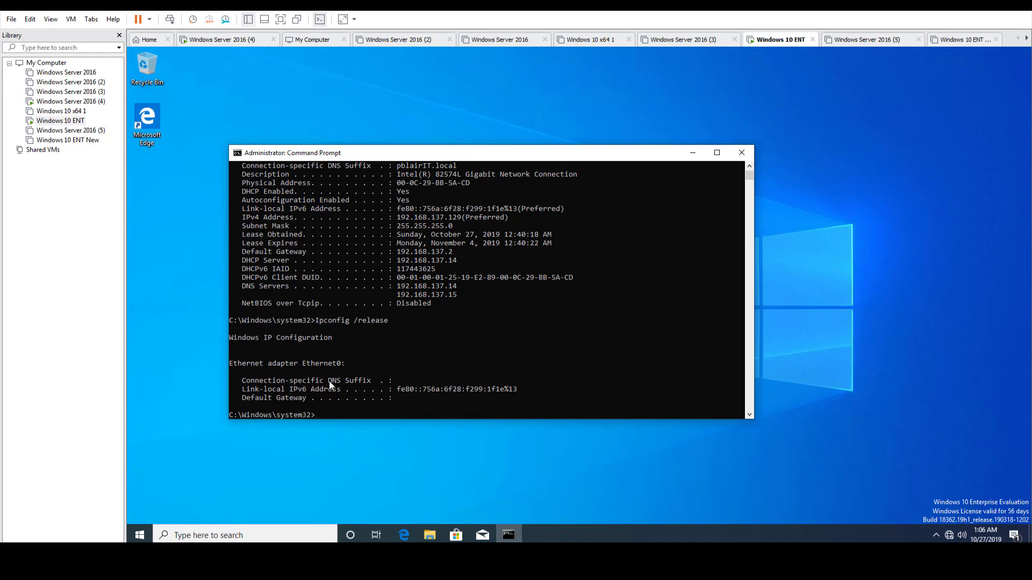
Request a new IP lease for the client by running ipconfig /renew.
text(ipconf)
key(BackSpace)
text(fig /renew)
key(Return)
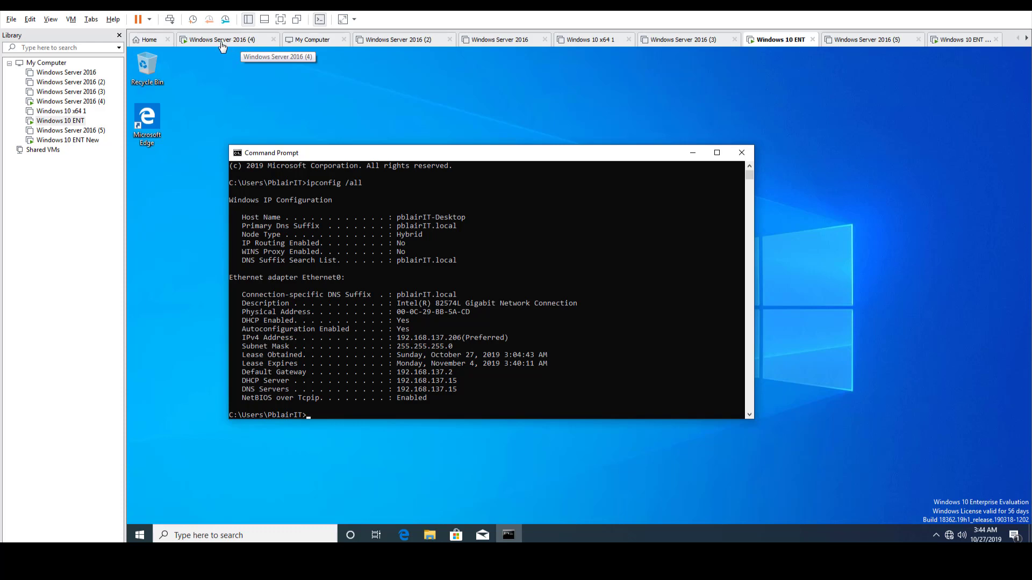
Examine the scope's address leases in DHCP on Windows Server 2016 (4), minimize the console and return to the Windows 10 ENT client's ipconfig output.
click(241, 44)
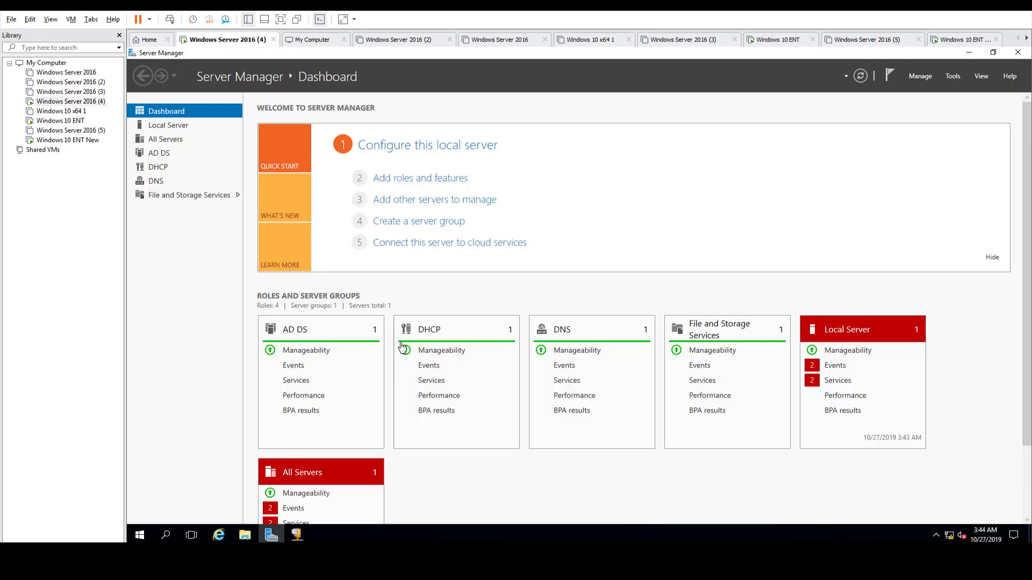
click(297, 534)
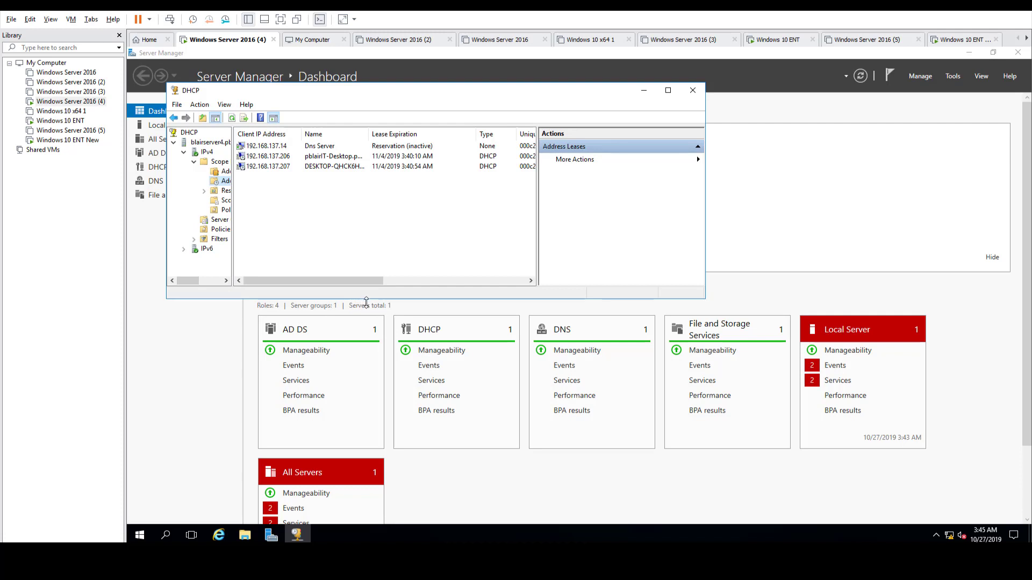
click(644, 91)
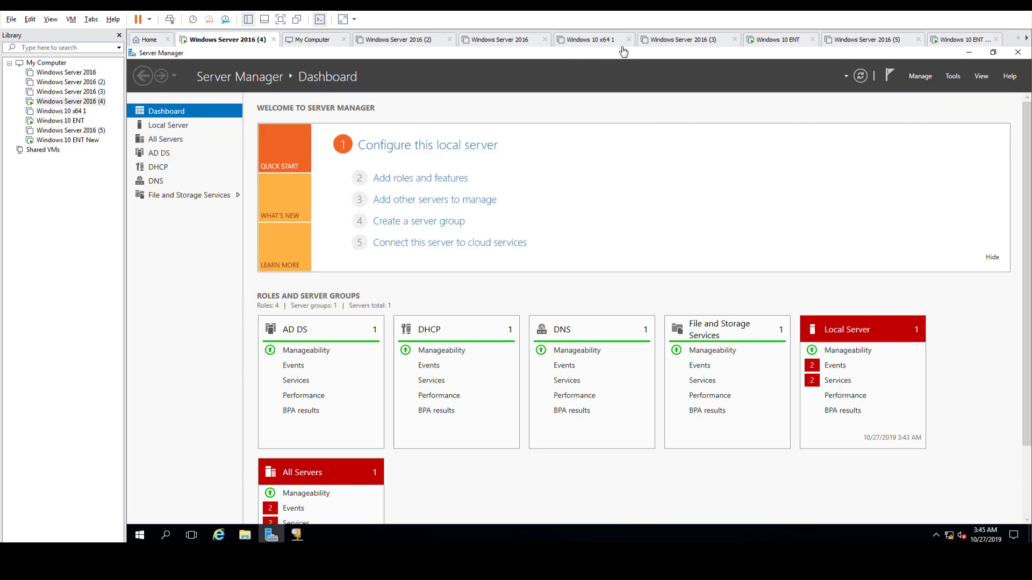
click(763, 43)
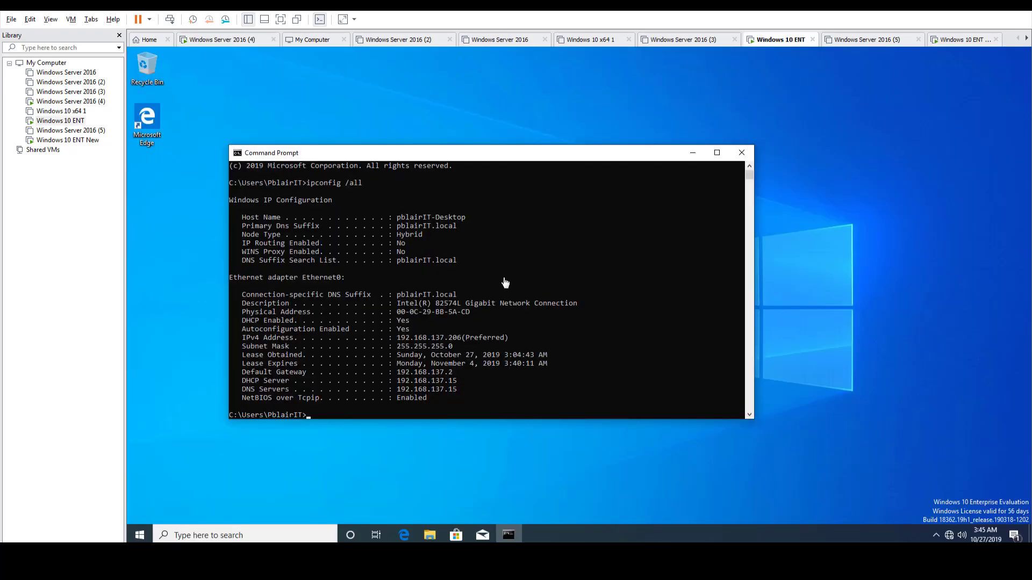